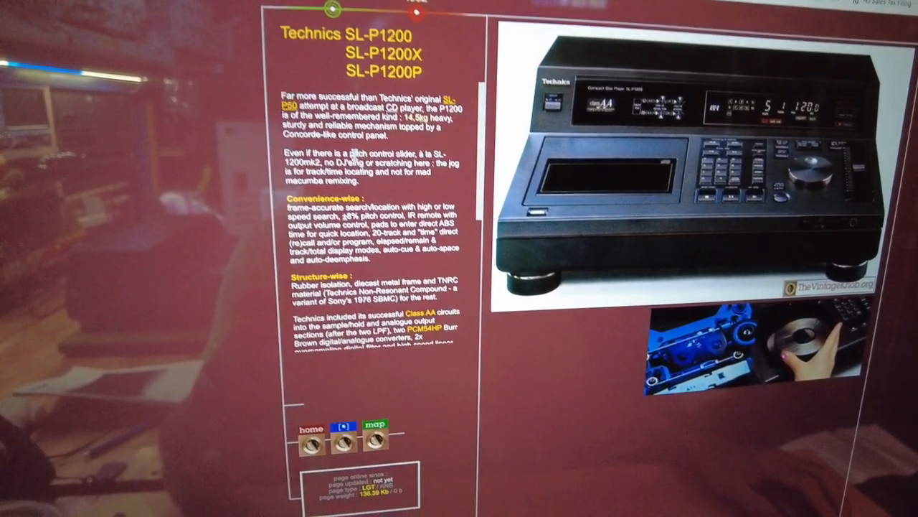
scroll(356, 153, down, 3)
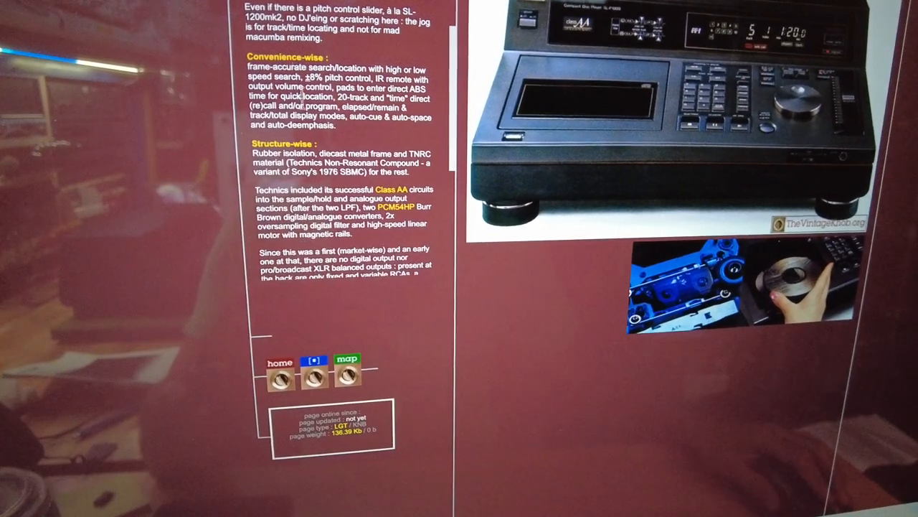
scroll(301, 99, up, 3)
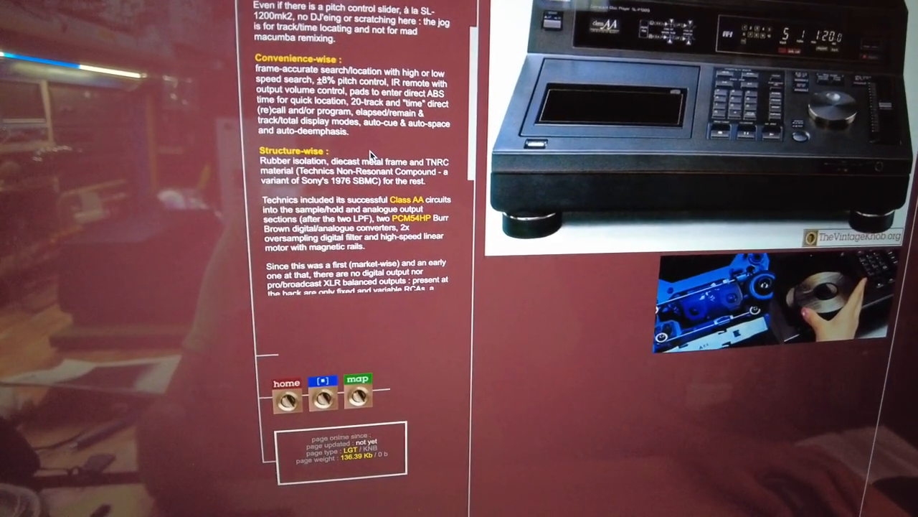
scroll(367, 152, down, 3)
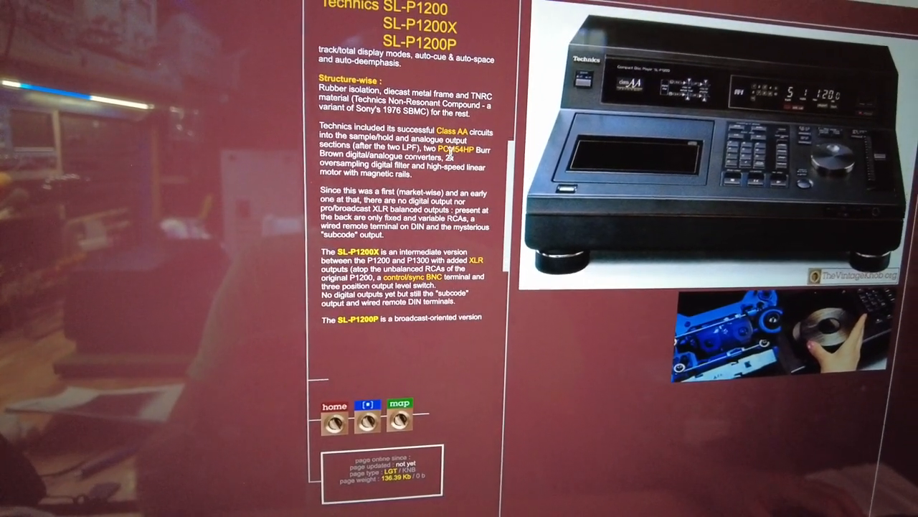
scroll(456, 150, down, 3)
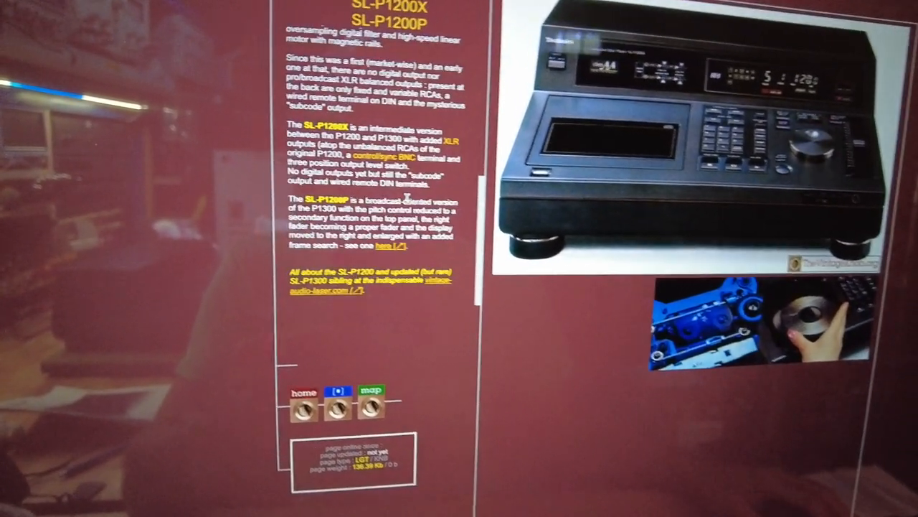